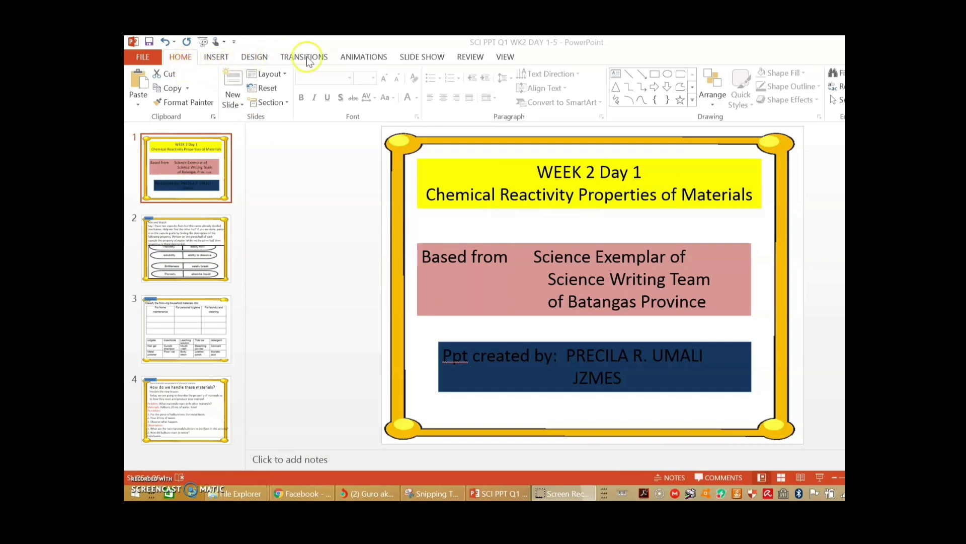
- Start recording the slide show from the first slide with both timings and narrations ticked
{"action": "left_click", "coordinate": [412, 60]}
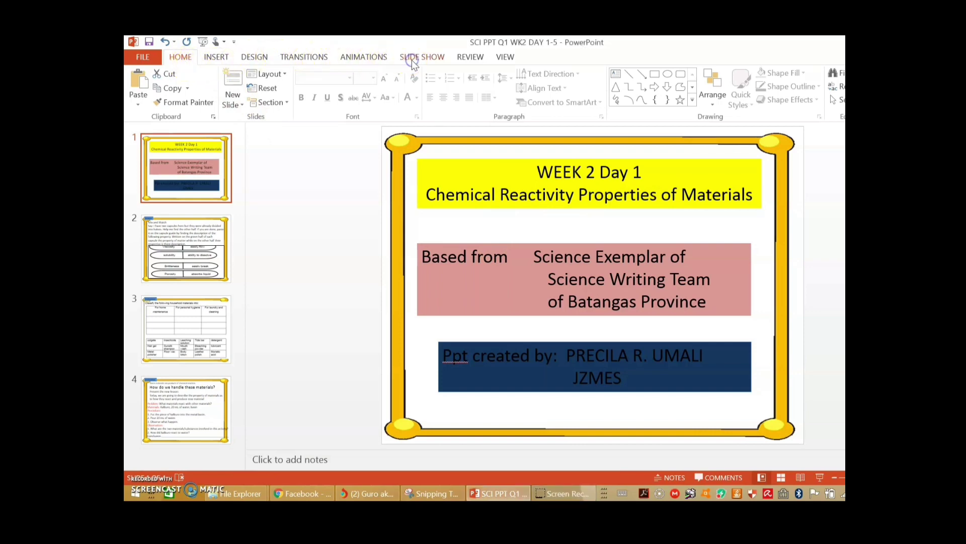
{"action": "left_click", "coordinate": [417, 59]}
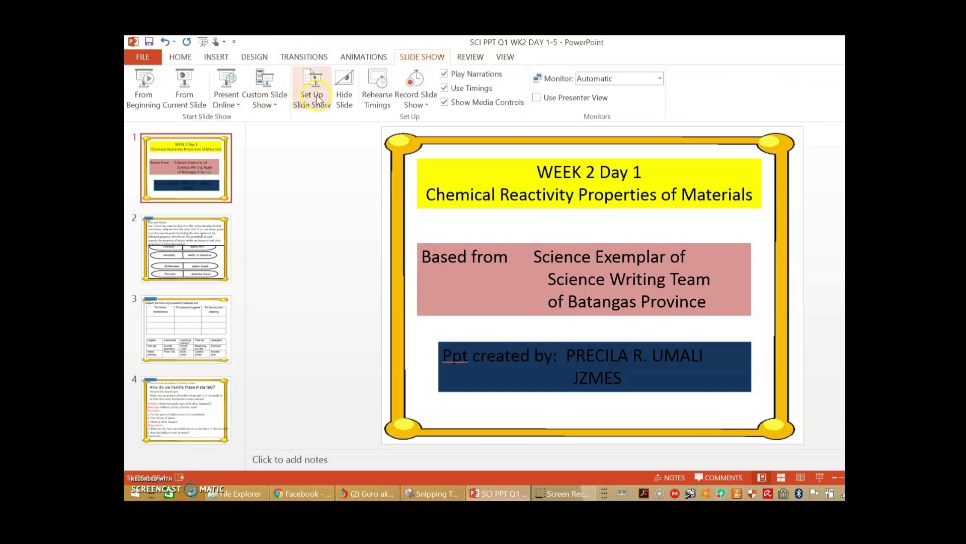
{"action": "left_click", "coordinate": [427, 105]}
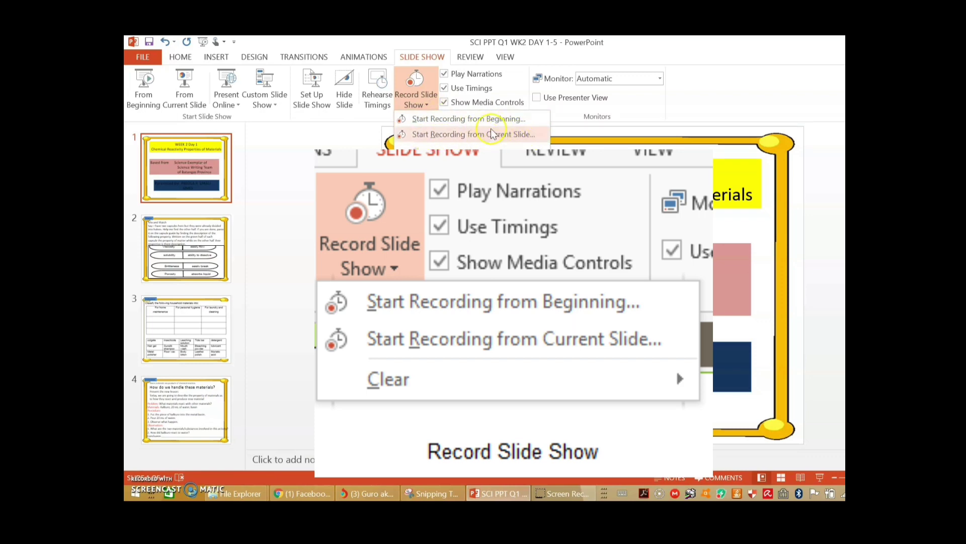
{"action": "left_click", "coordinate": [473, 120]}
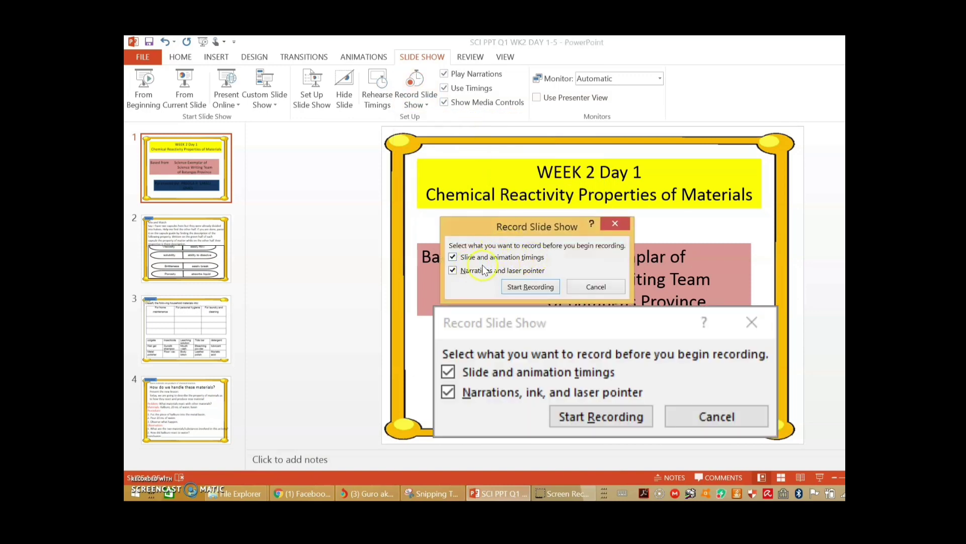
{"action": "left_click", "coordinate": [532, 289]}
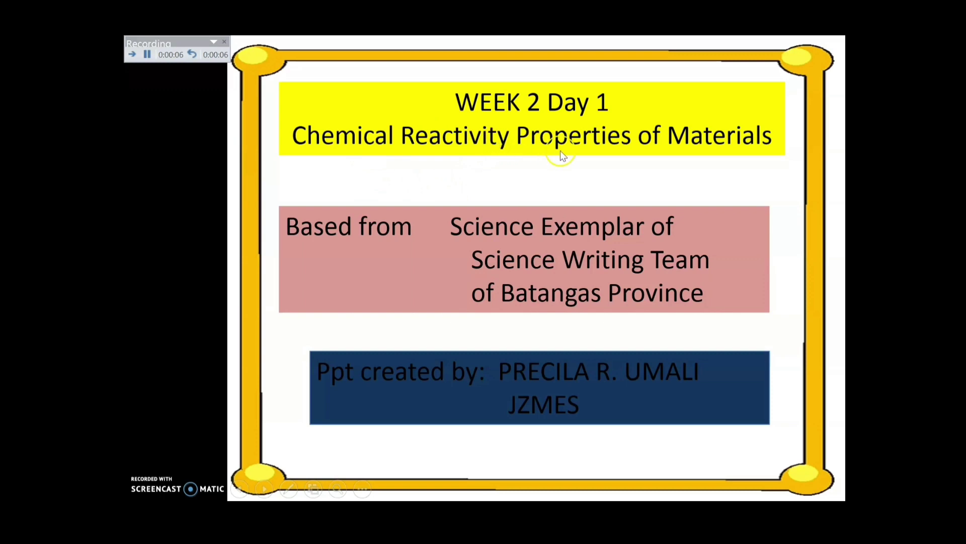
- Narrate the 'WEEK 2 Day 1' title slide, then advance to the 'Review: Mix and Match' slide
{"action": "left_click", "coordinate": [132, 56]}
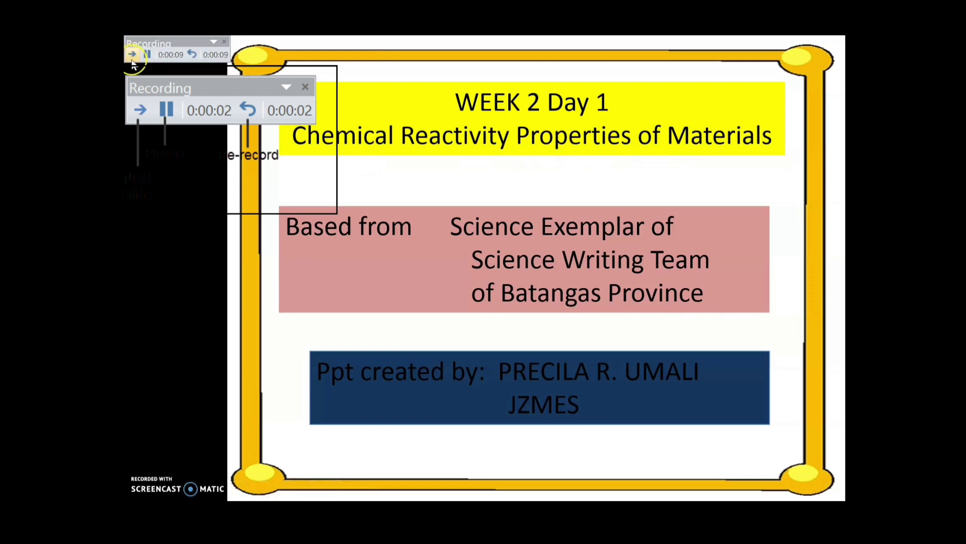
{"action": "left_click", "coordinate": [133, 63]}
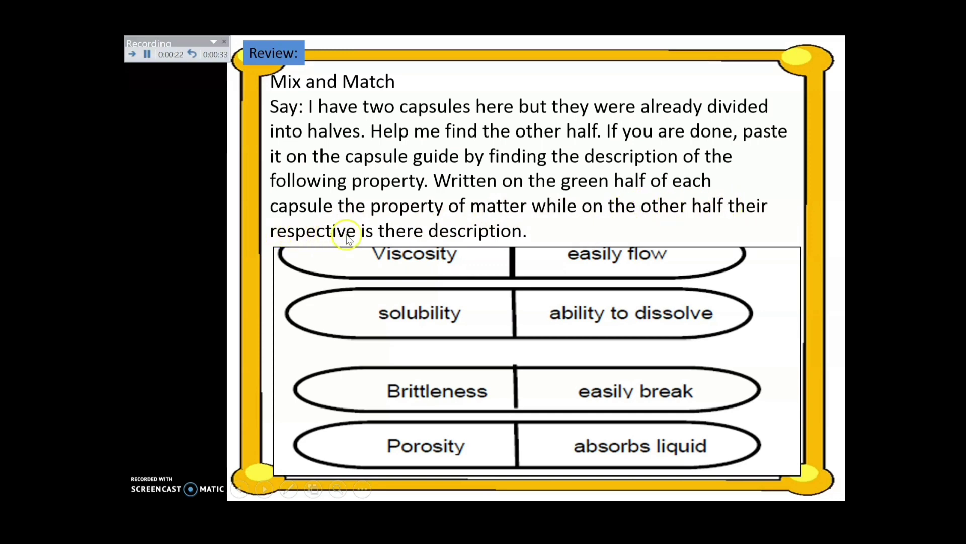
- Record the Motivation table slide with pen annotations, reach 'How do we handle these materials?', then stop recording
{"action": "left_click", "coordinate": [132, 55]}
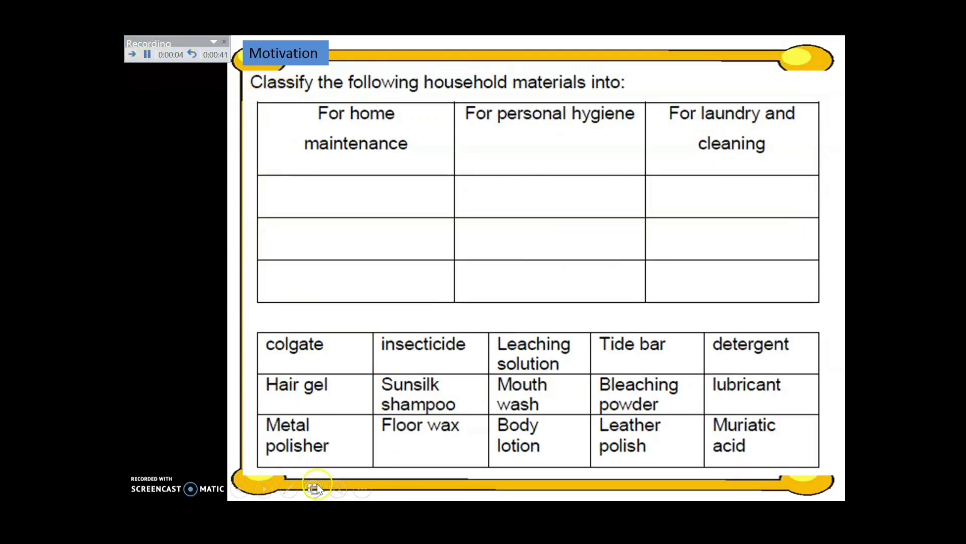
{"action": "left_click", "coordinate": [289, 493]}
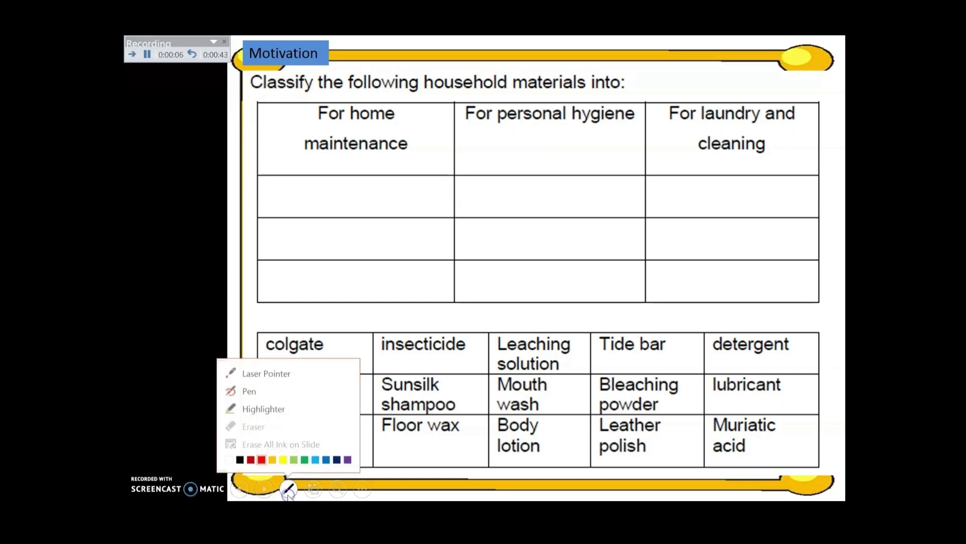
{"action": "left_click", "coordinate": [250, 389]}
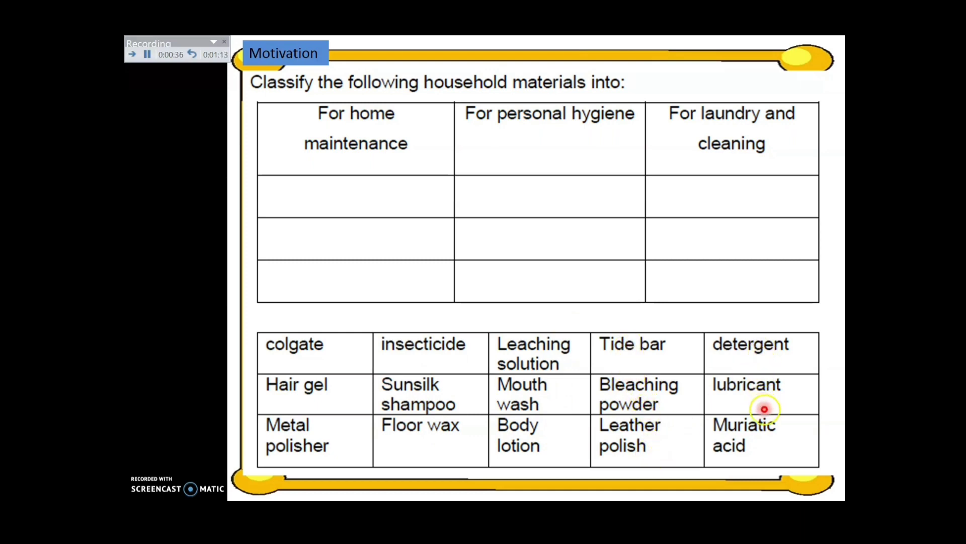
{"action": "left_click", "coordinate": [132, 54]}
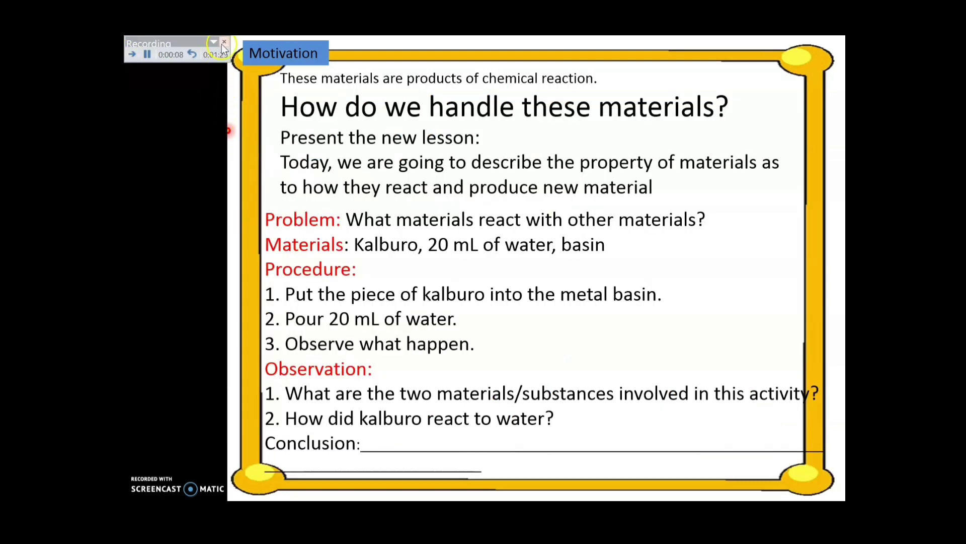
{"action": "left_click", "coordinate": [224, 42]}
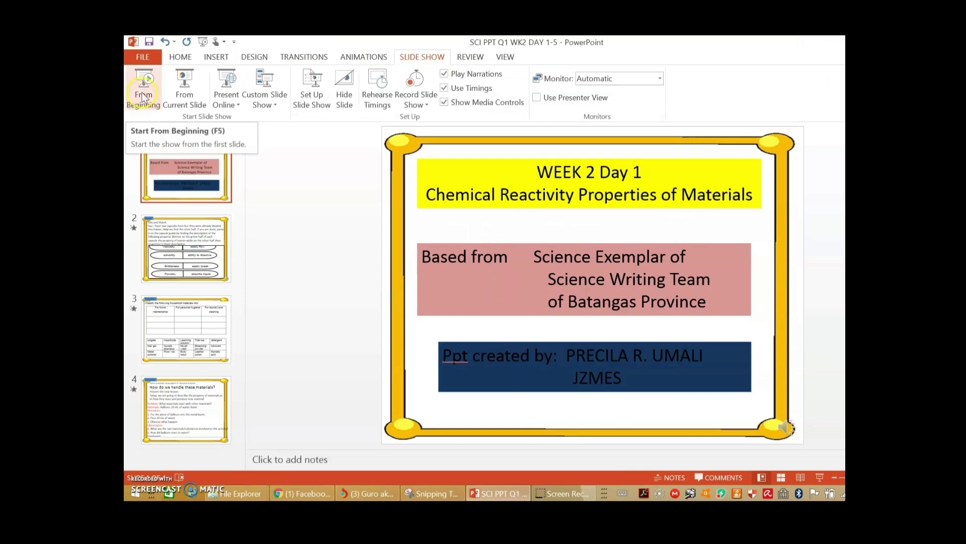
- Play the show from the beginning, advance to 'Review: Mix and Match', then end playback
{"action": "left_click", "coordinate": [143, 88]}
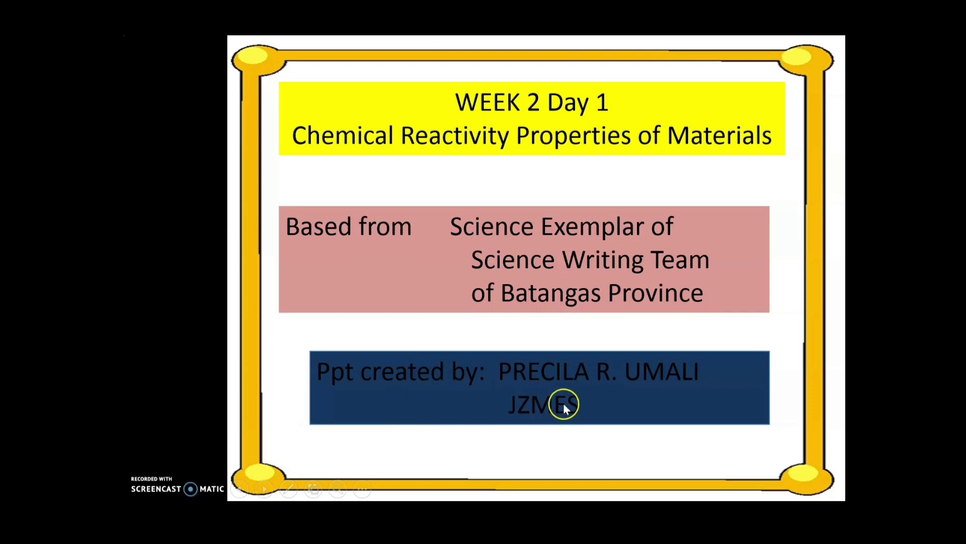
{"action": "left_click", "coordinate": [649, 406]}
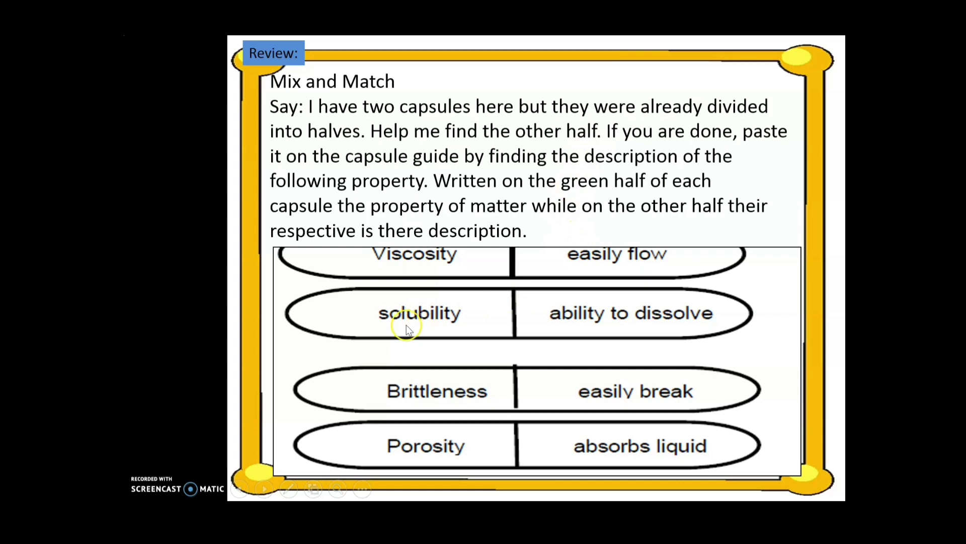
{"action": "key", "text": "Escape"}
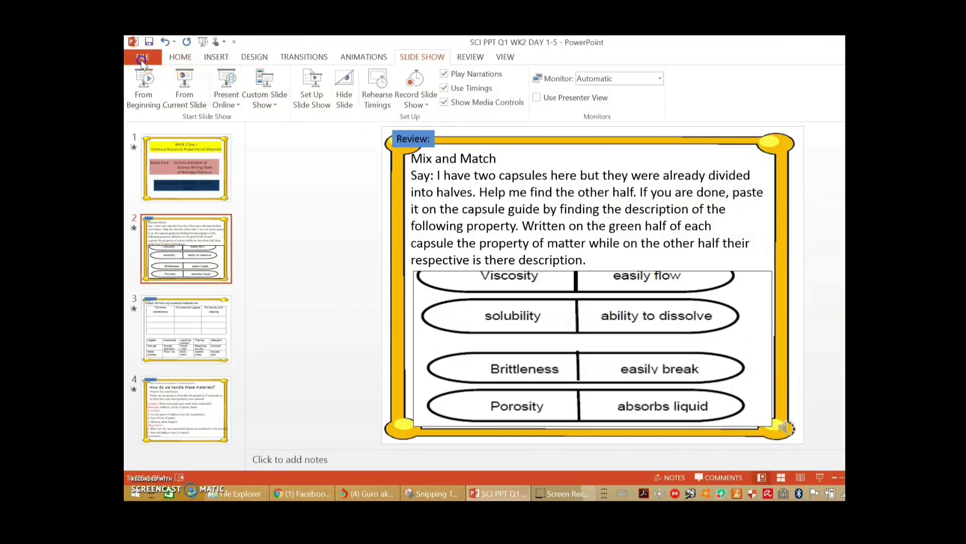
- Export the deck as MPEG-4 video 'SCI PPT Q1 WK2 DAY 1-5' with recorded timings and narrations into the youtubers folder
{"action": "left_click", "coordinate": [143, 59]}
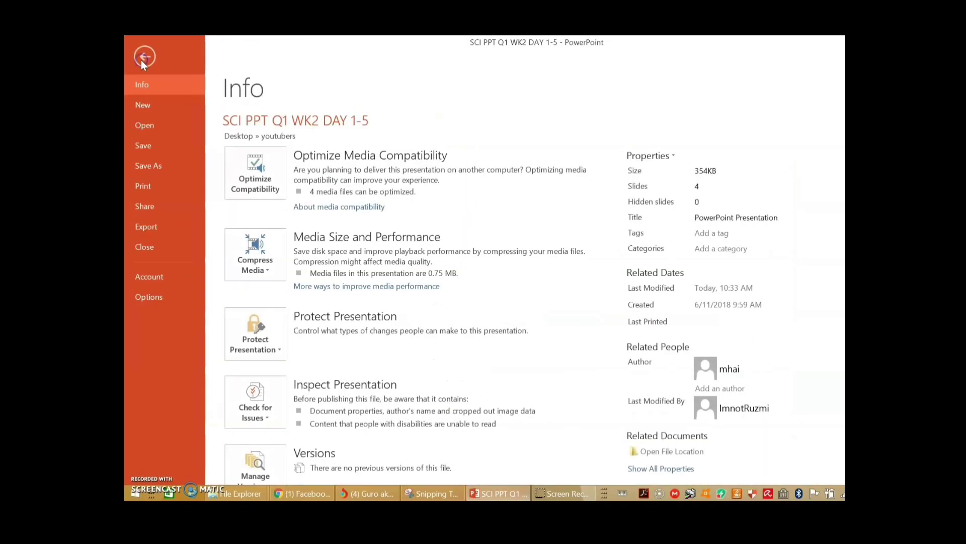
{"action": "left_click", "coordinate": [156, 225]}
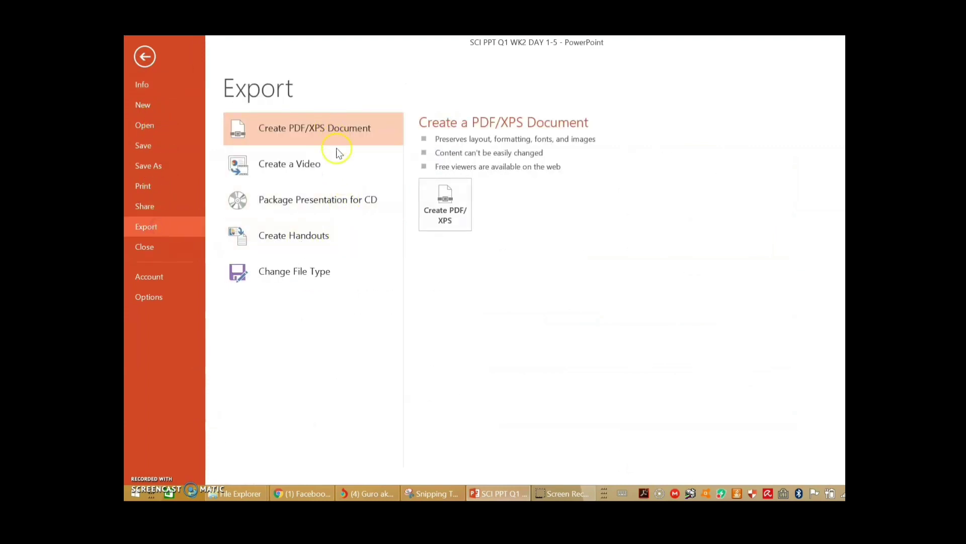
{"action": "left_click", "coordinate": [334, 163]}
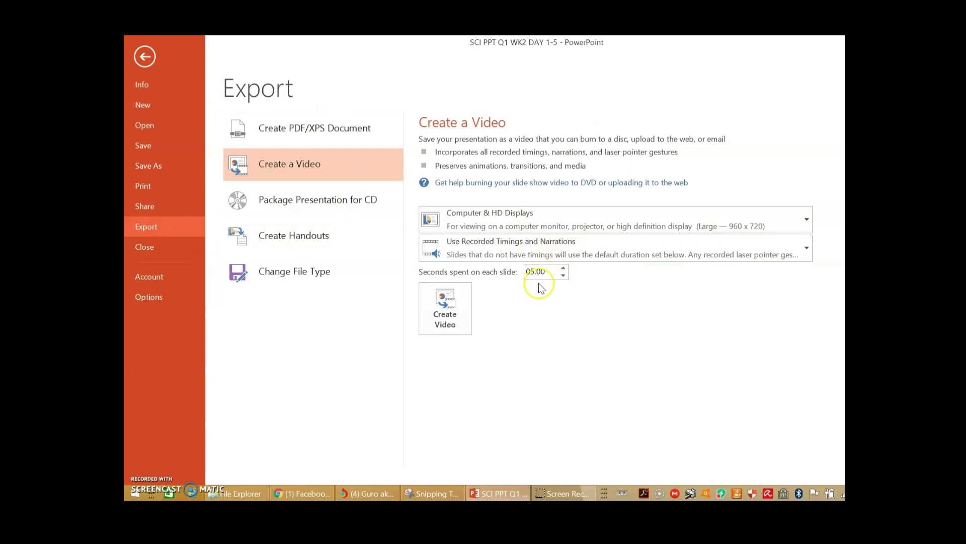
{"action": "left_click", "coordinate": [455, 316]}
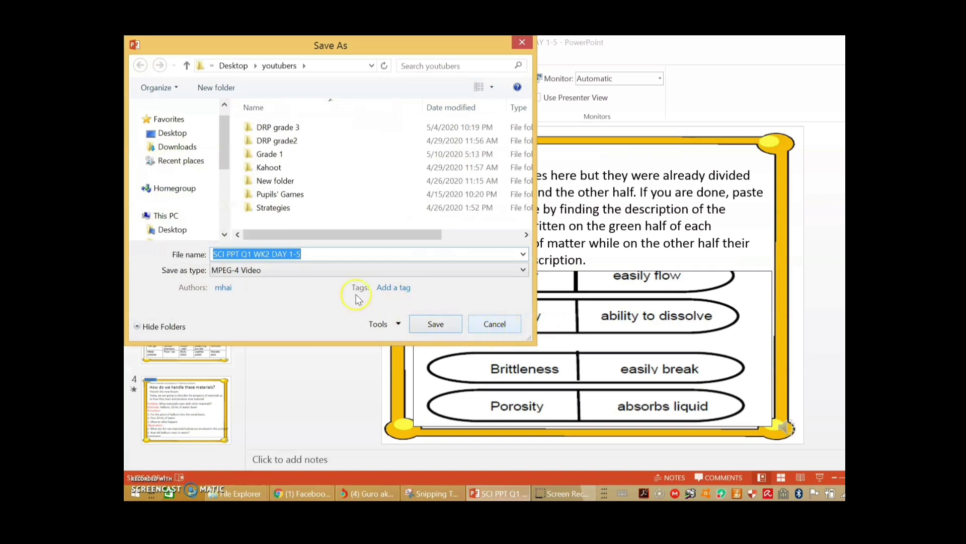
{"action": "left_click", "coordinate": [423, 325]}
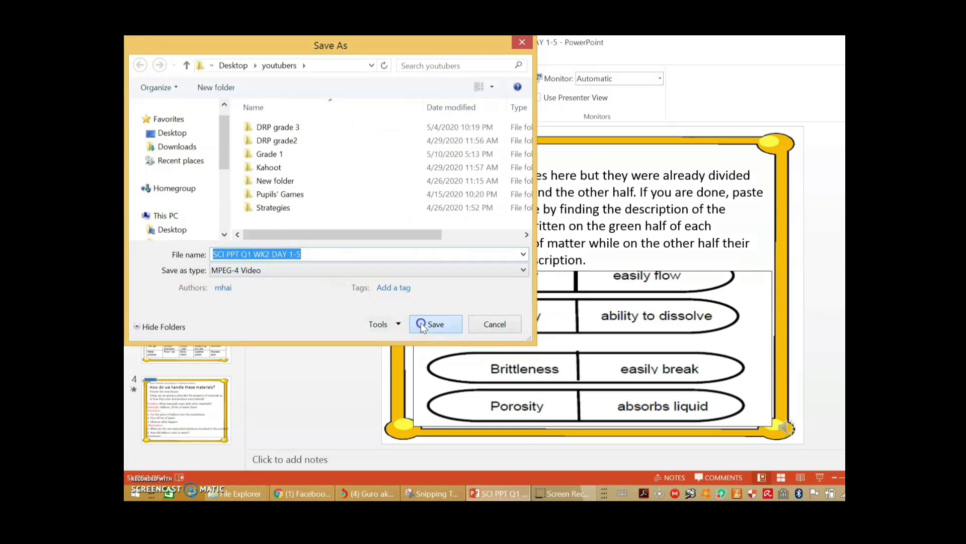